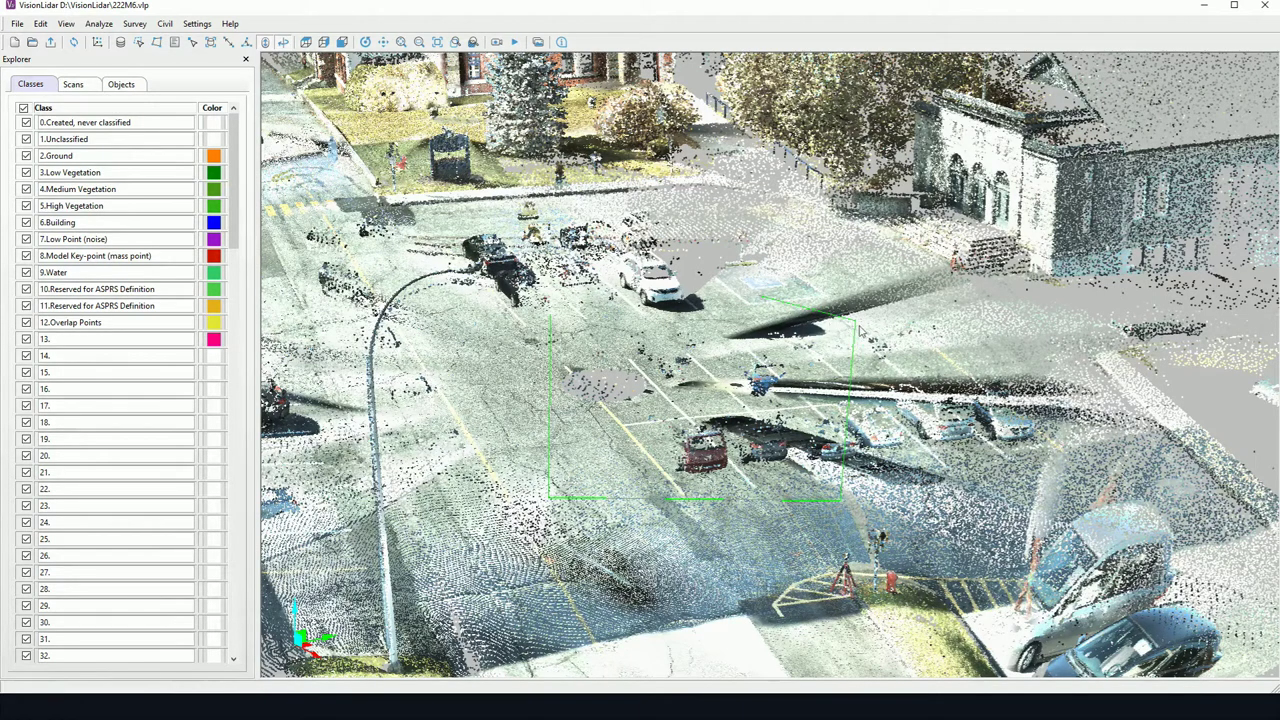
Close the parking-lot outline, then cancel the Selection dialog so no points change.
right_click(788, 333)
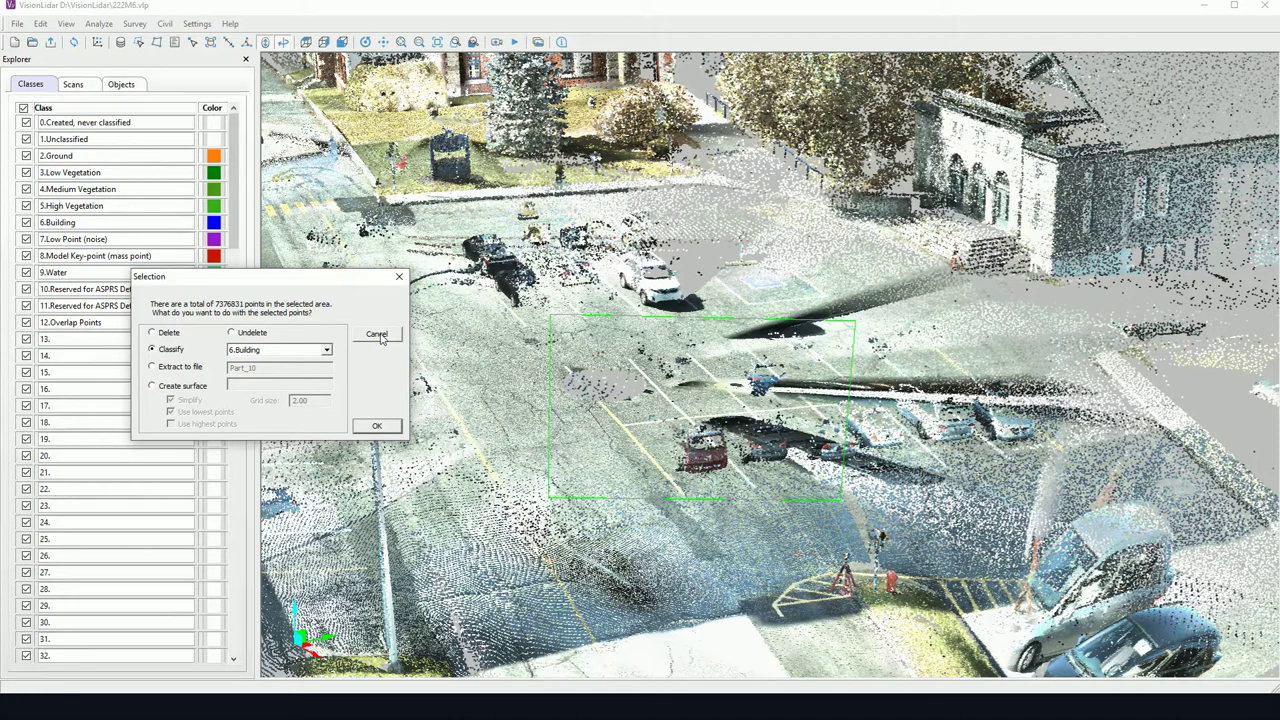
click(377, 335)
Tilt and zoom onto the parked cars and hide the 2.Ground class.
scroll(760, 400, up, 2)
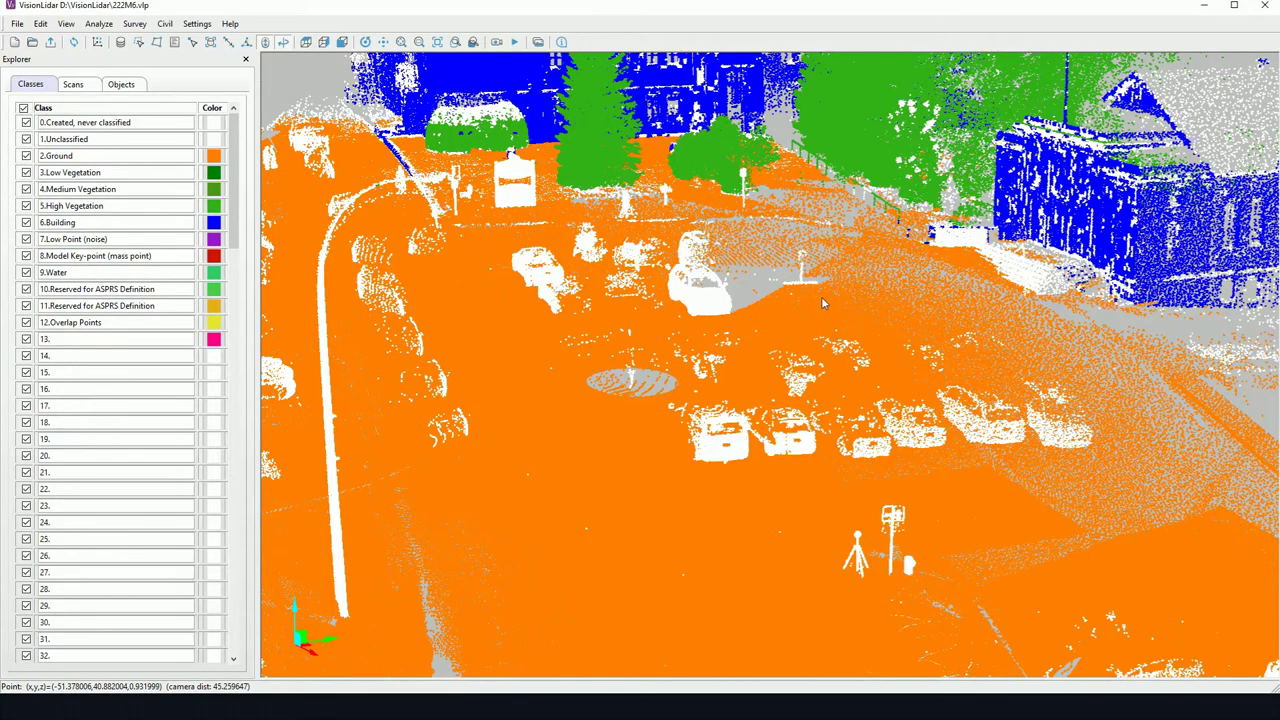
drag(827, 305, 686, 709)
scroll(741, 320, up, 5)
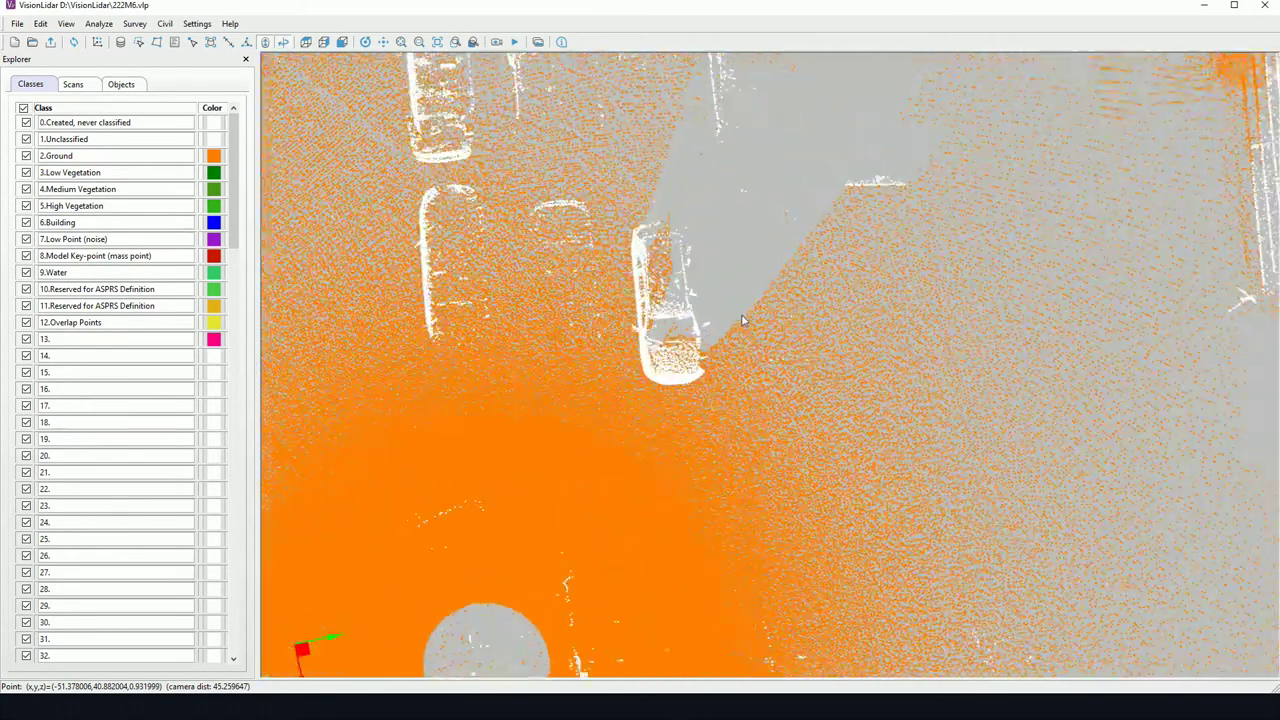
scroll(801, 425, up, 3)
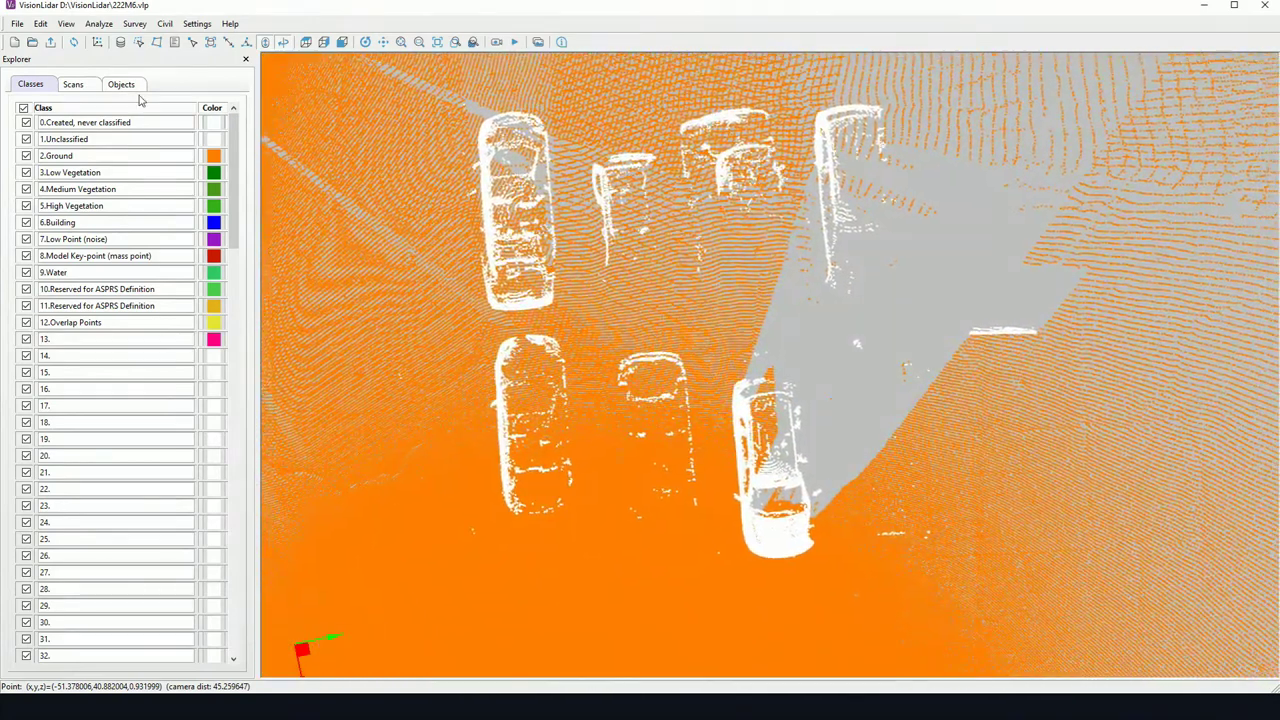
click(26, 155)
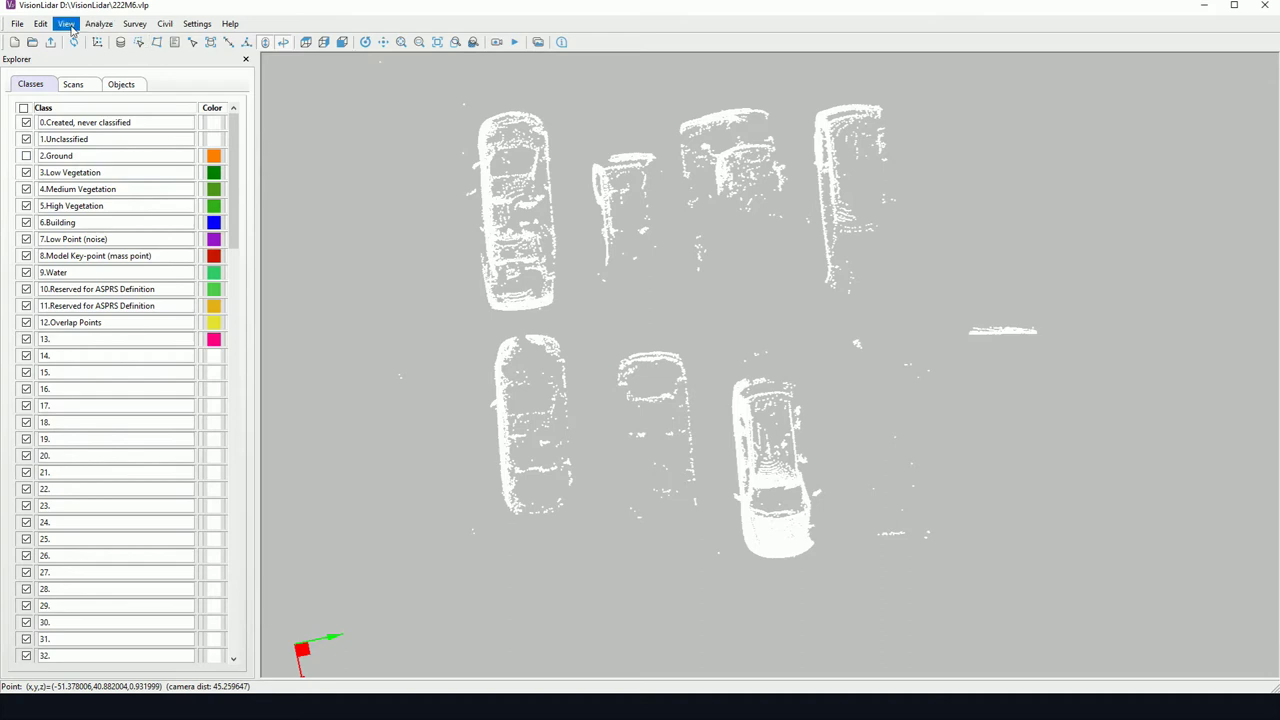
Outline the lower-right car with the Edit > Select polygon tool.
click(41, 24)
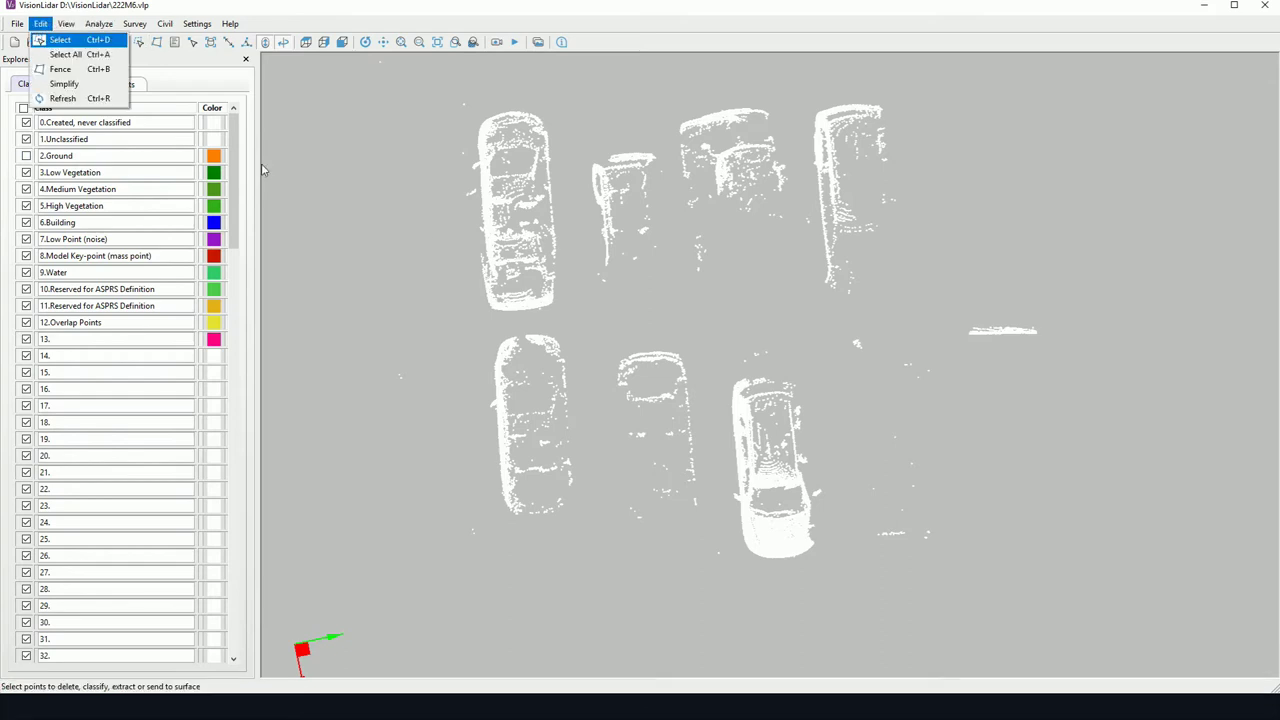
click(56, 40)
click(814, 328)
click(703, 342)
click(720, 601)
double_click(867, 592)
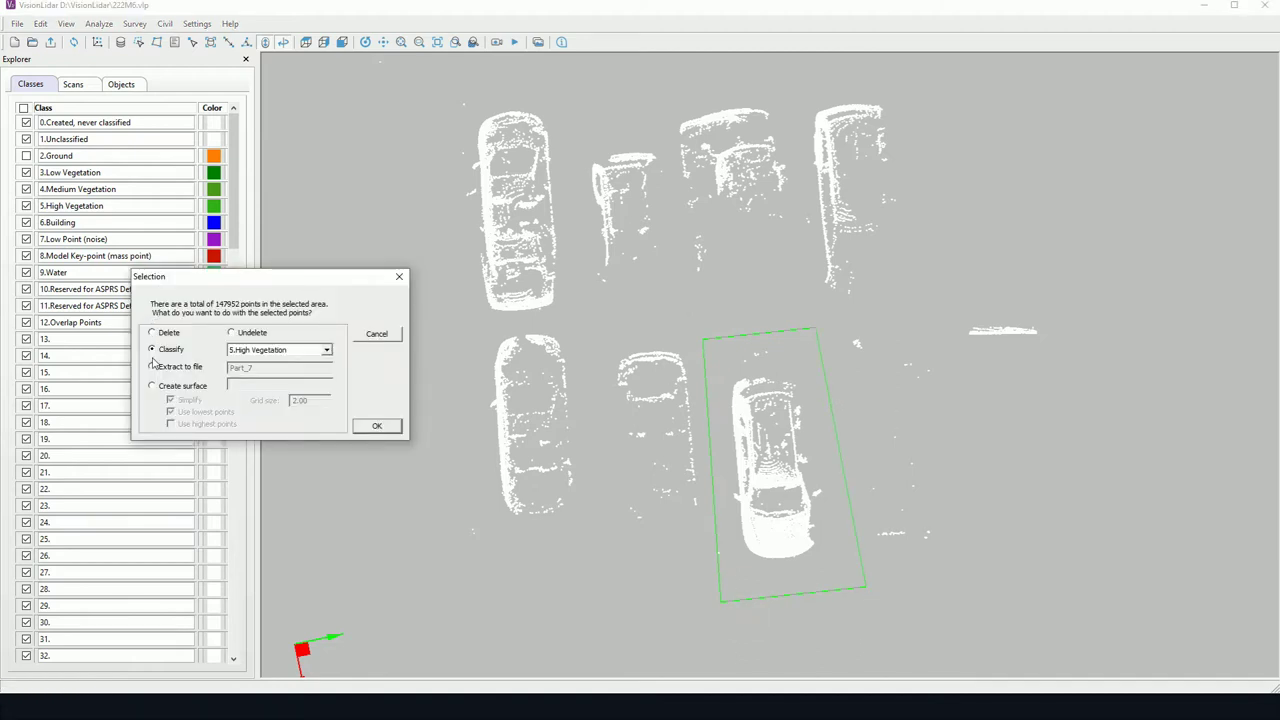
Reclassify the car's points into class 13 and rename class 13 to Vehicles.
click(268, 350)
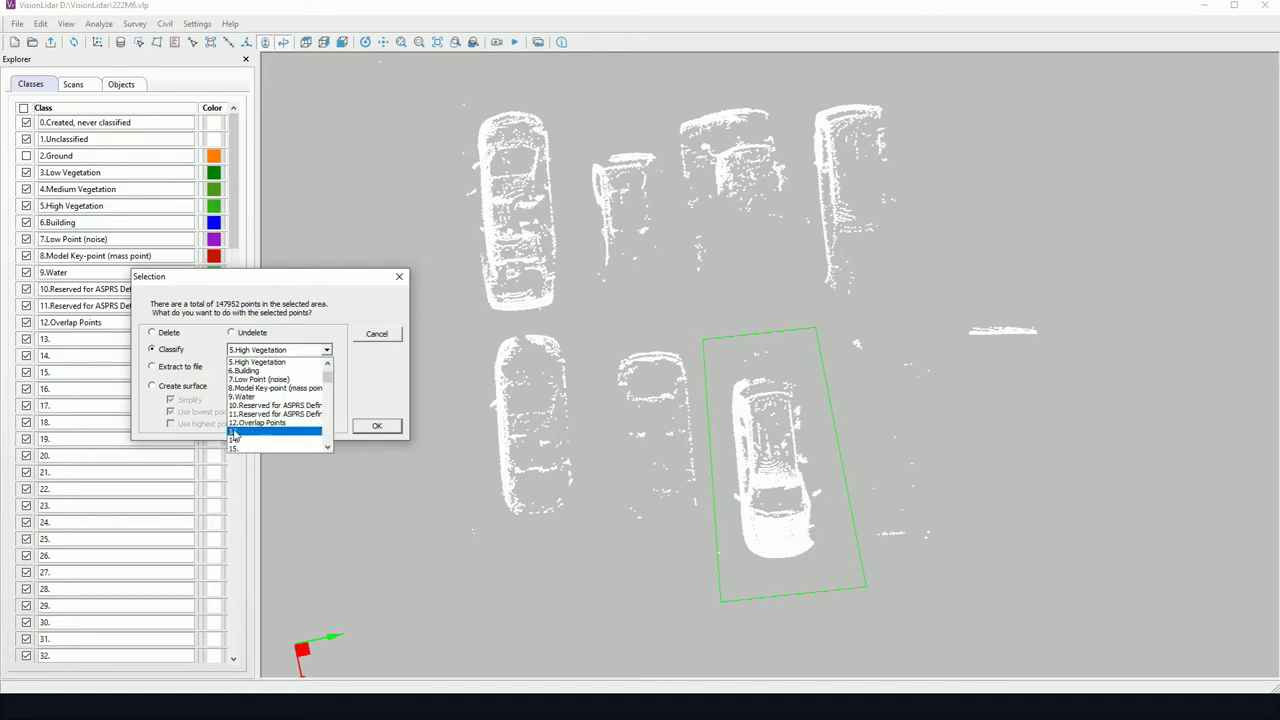
click(240, 433)
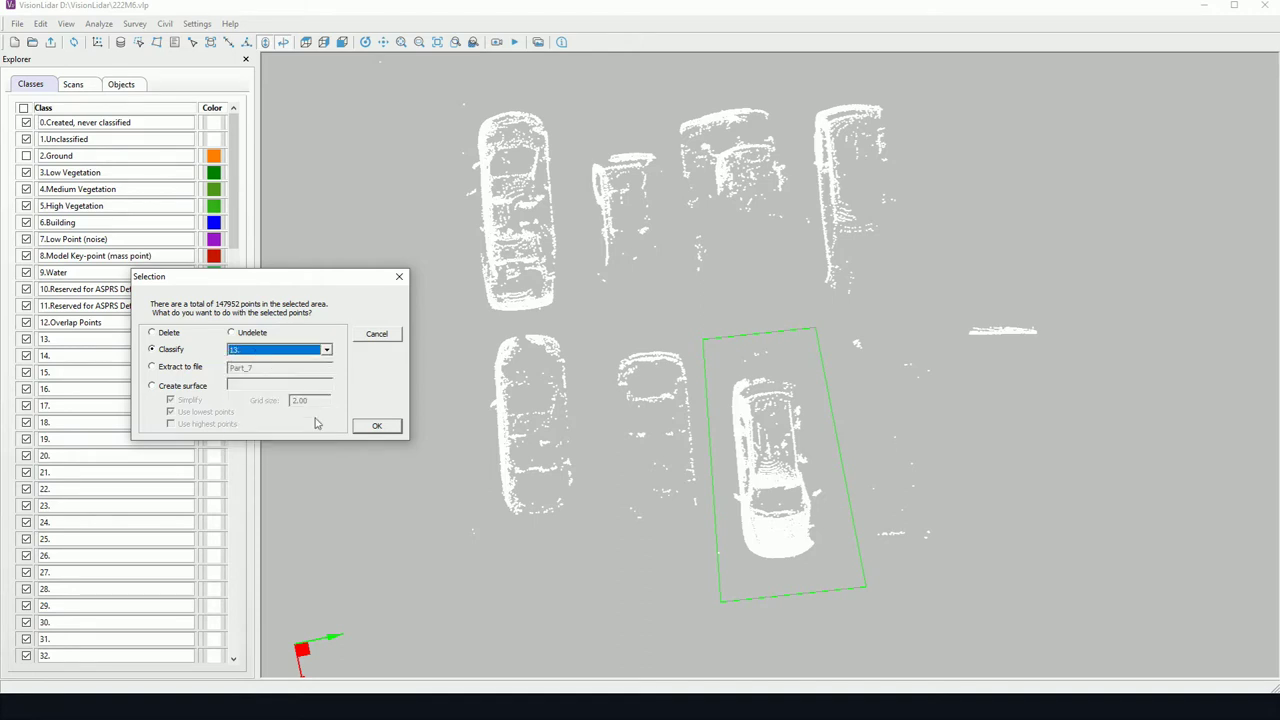
click(376, 428)
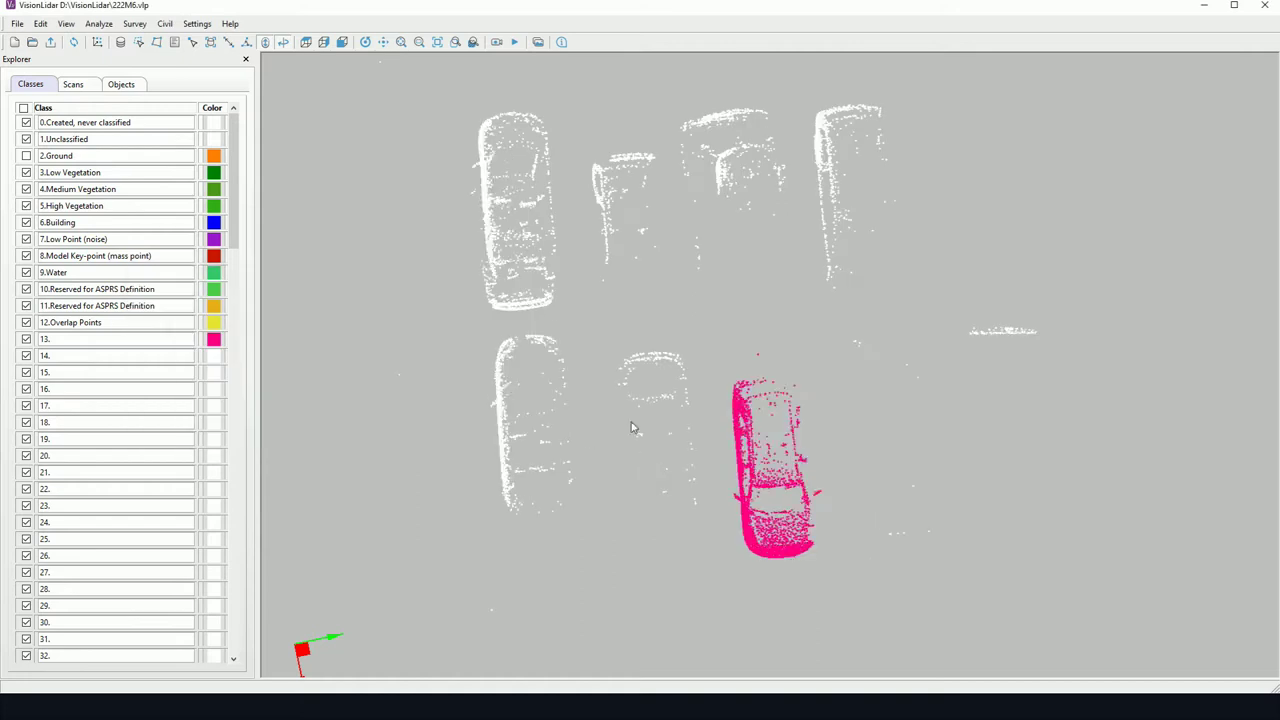
click(82, 339)
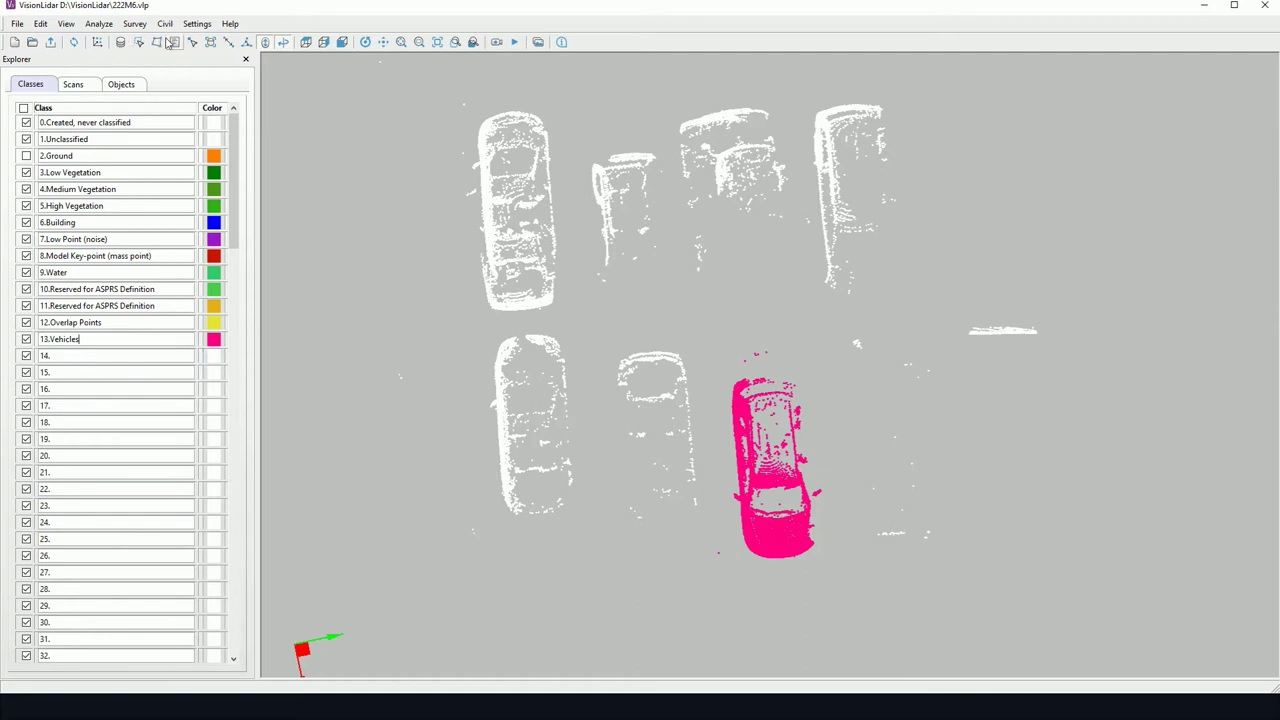
Outline the two white cars beside the pink one and classify them as 13.Vehicles.
click(40, 23)
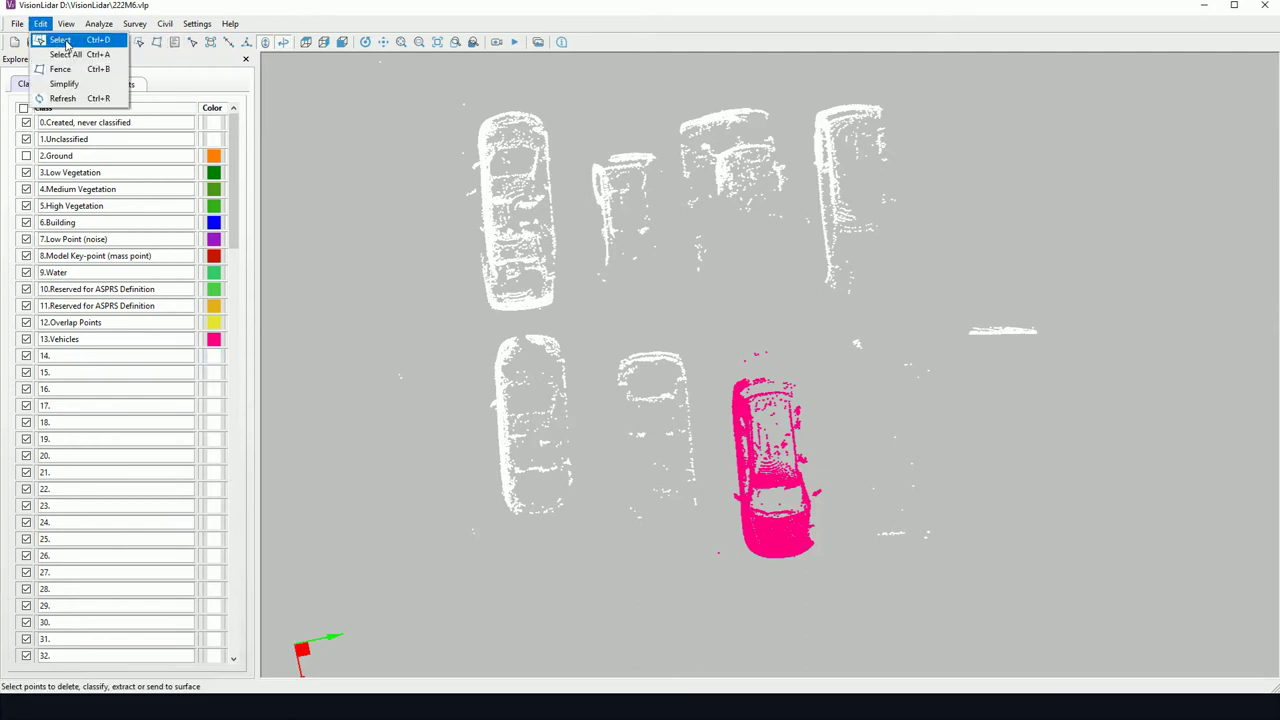
click(64, 41)
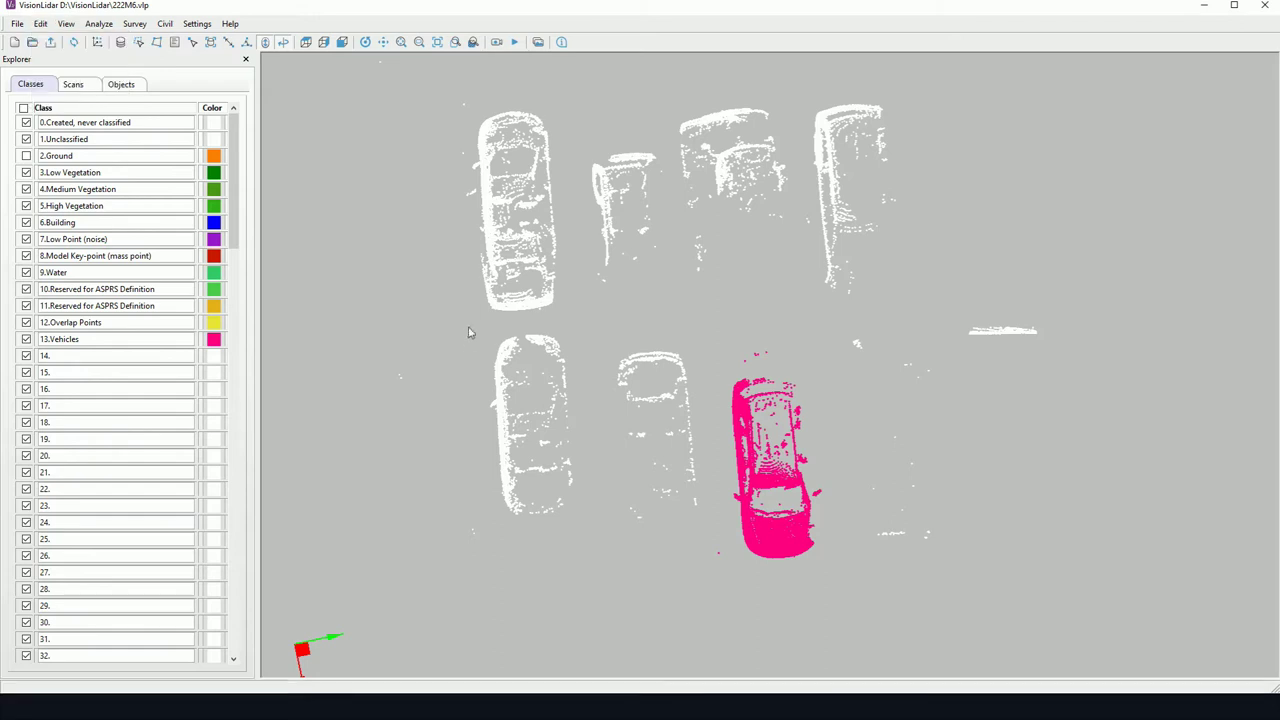
click(466, 327)
click(730, 324)
click(737, 580)
double_click(428, 562)
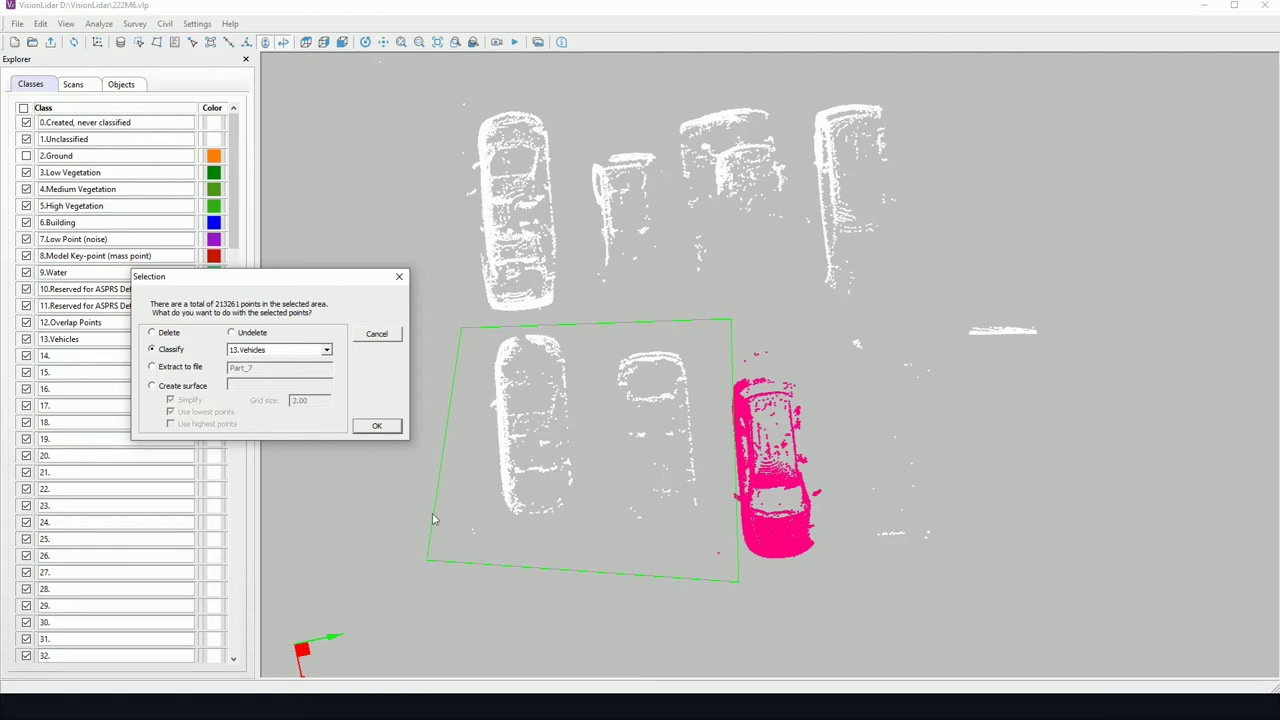
click(377, 428)
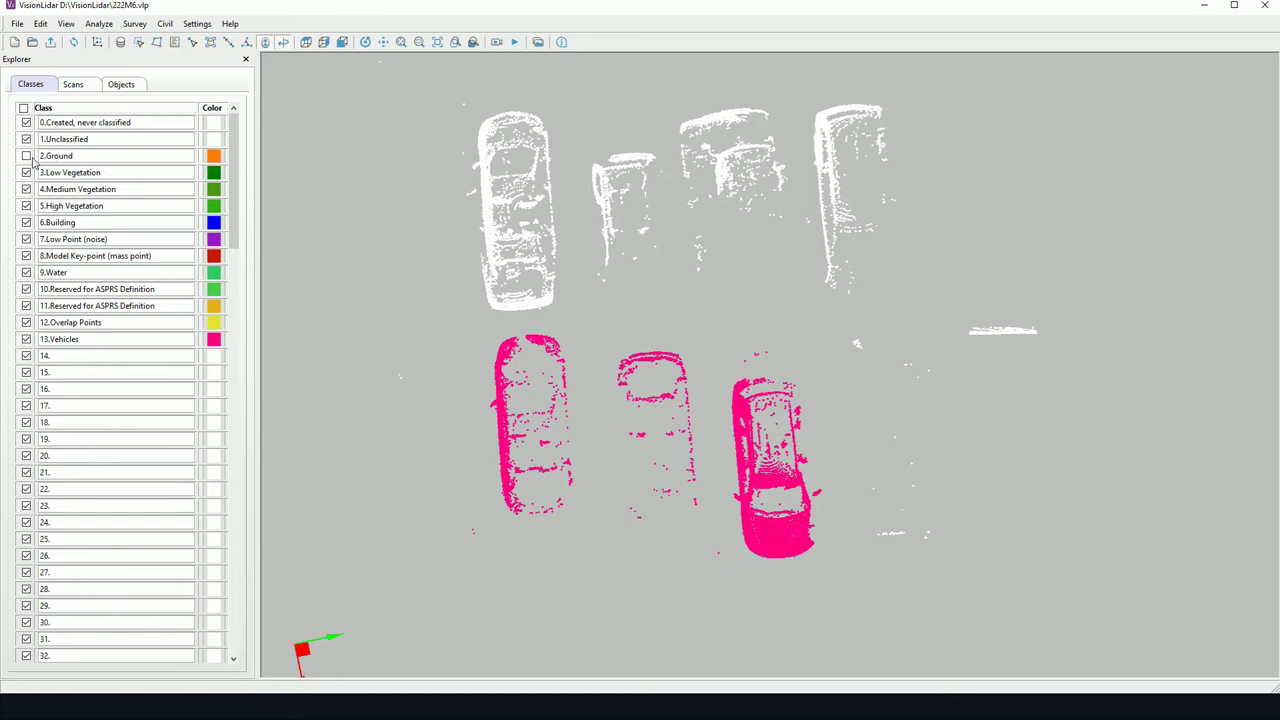
Show 2.Ground again and outline the area around the three pink cars.
click(26, 156)
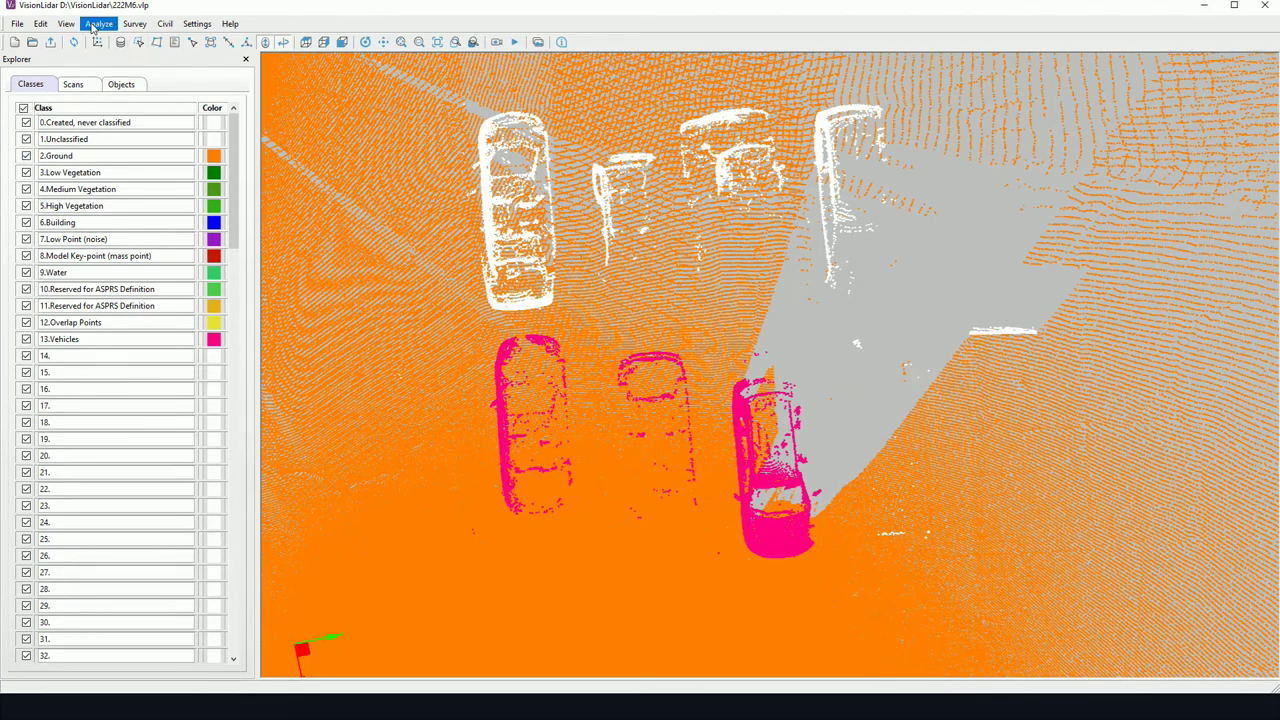
click(42, 23)
click(393, 323)
click(437, 330)
click(899, 311)
click(905, 618)
double_click(421, 627)
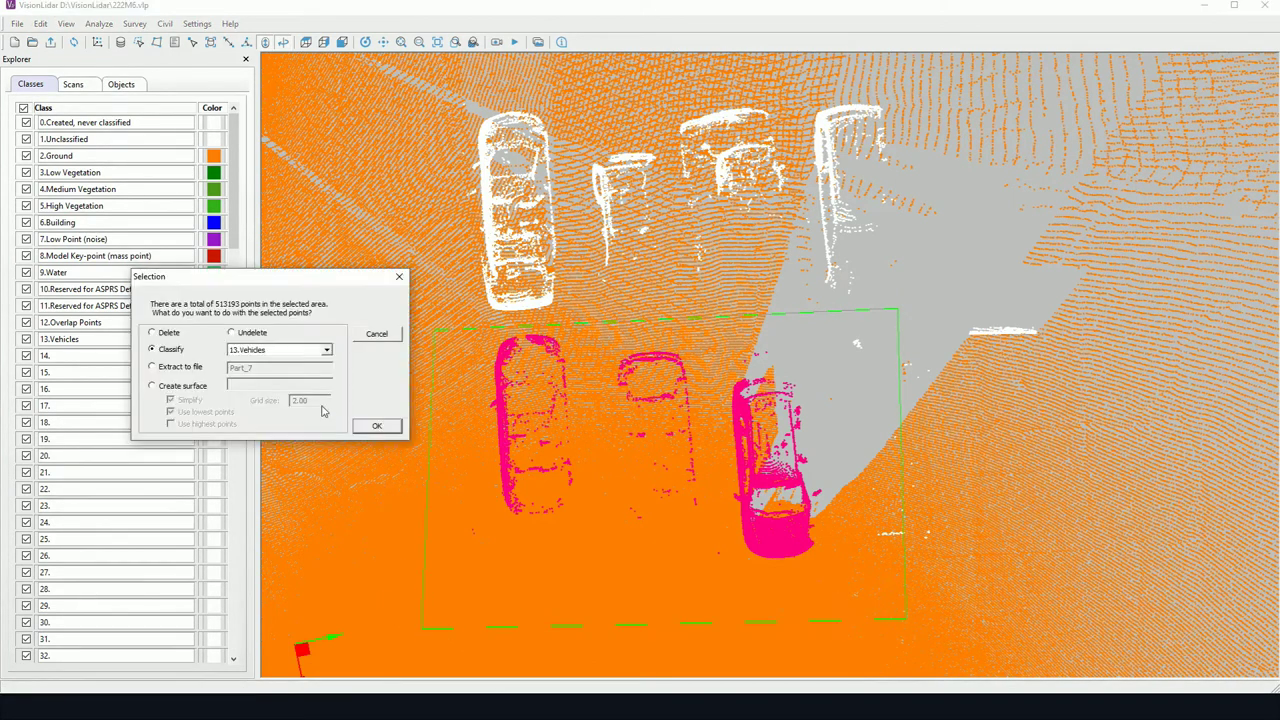
Extract the selected points to the file Part_7 and view it from above.
click(178, 367)
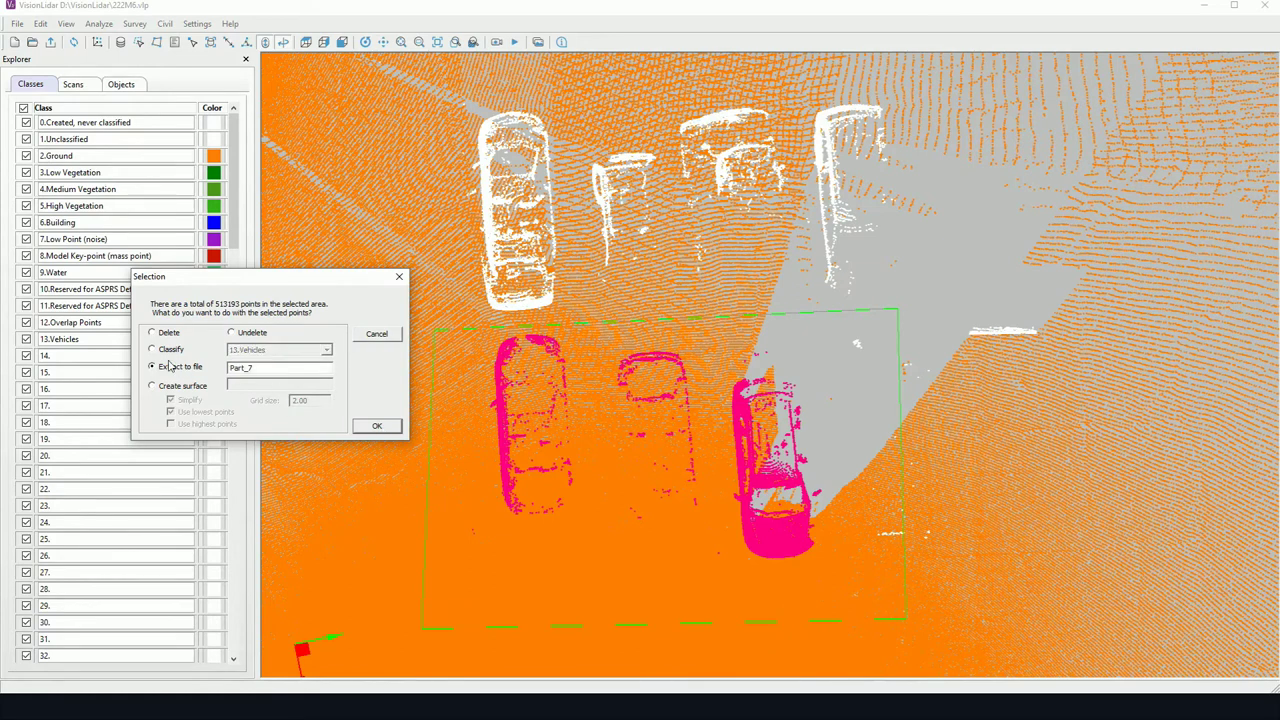
click(375, 430)
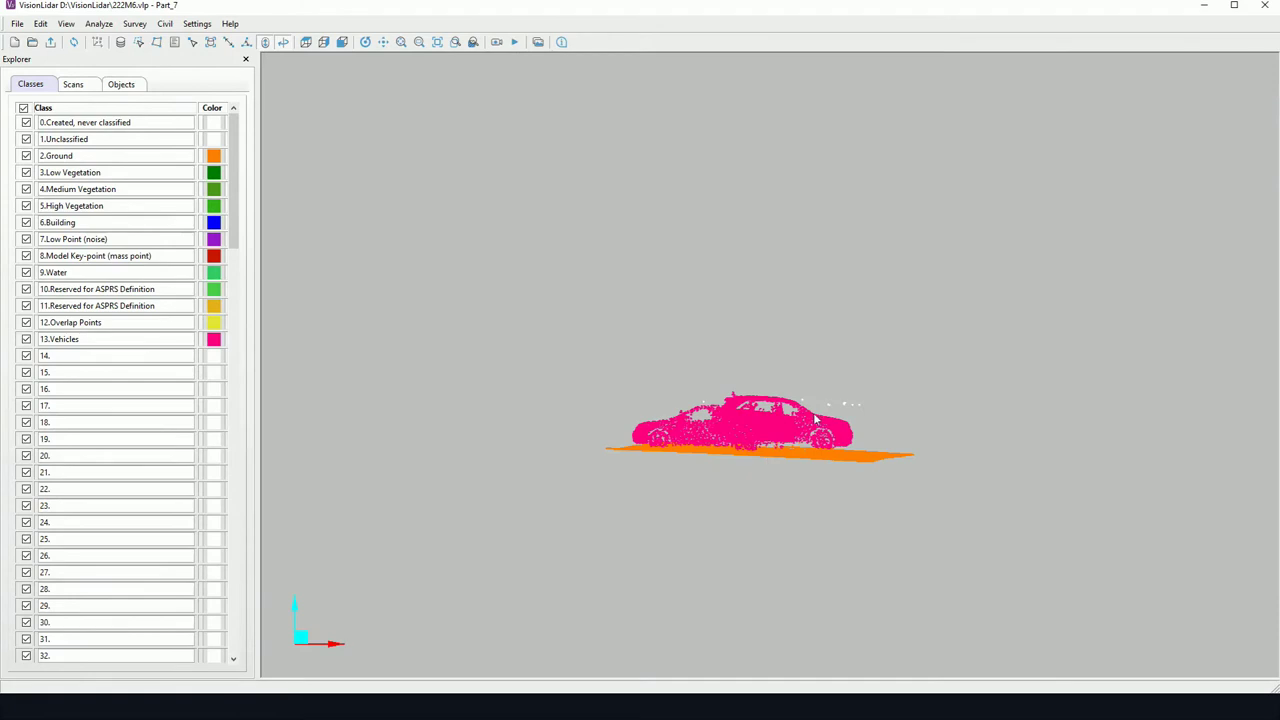
drag(812, 414, 590, 424)
scroll(670, 520, up, 3)
Hide 2.Ground in Part_7 and outline the leftmost car.
click(27, 156)
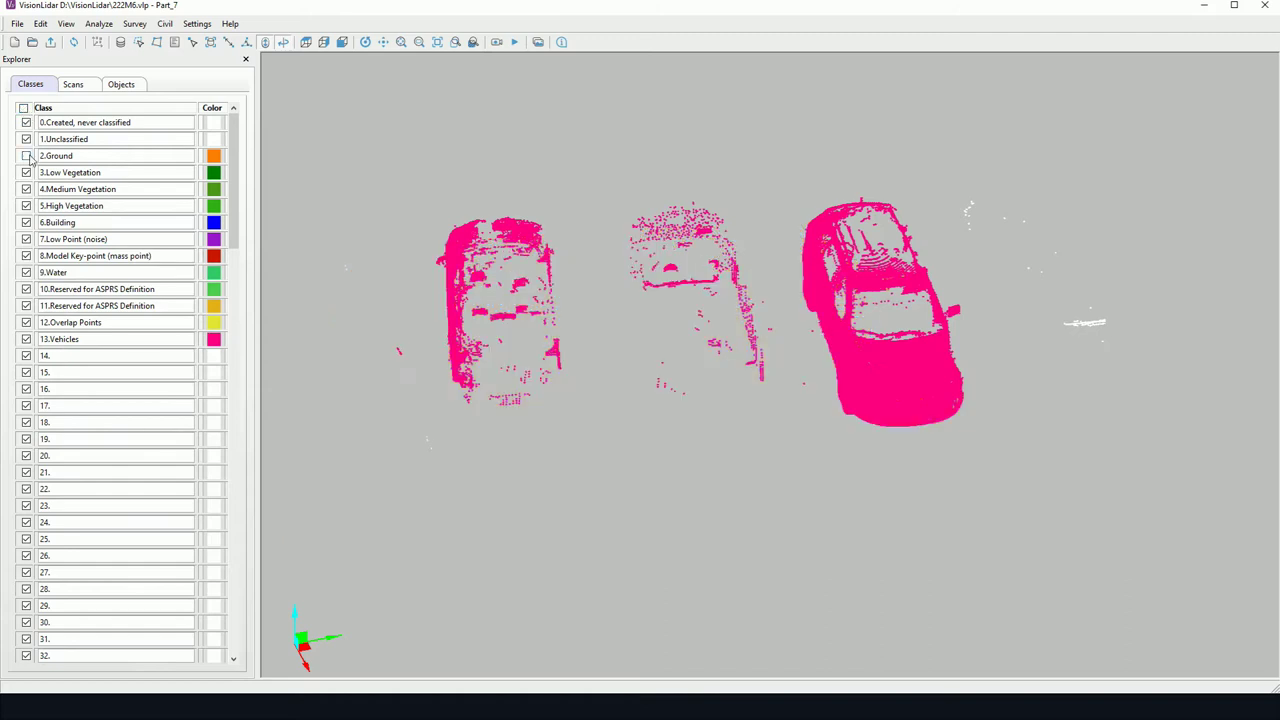
click(139, 42)
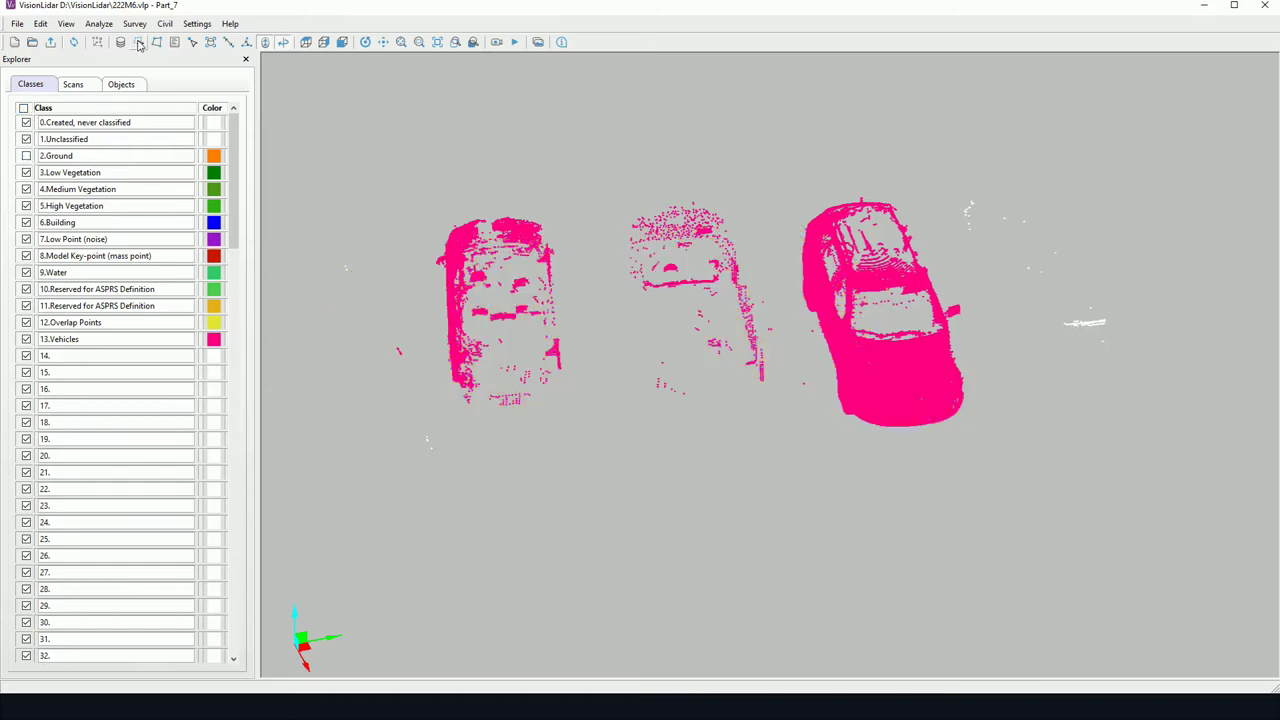
click(411, 180)
click(411, 491)
click(592, 485)
double_click(569, 155)
Reclassify the leftmost car's points from Vehicles into class 14.
click(166, 349)
click(272, 356)
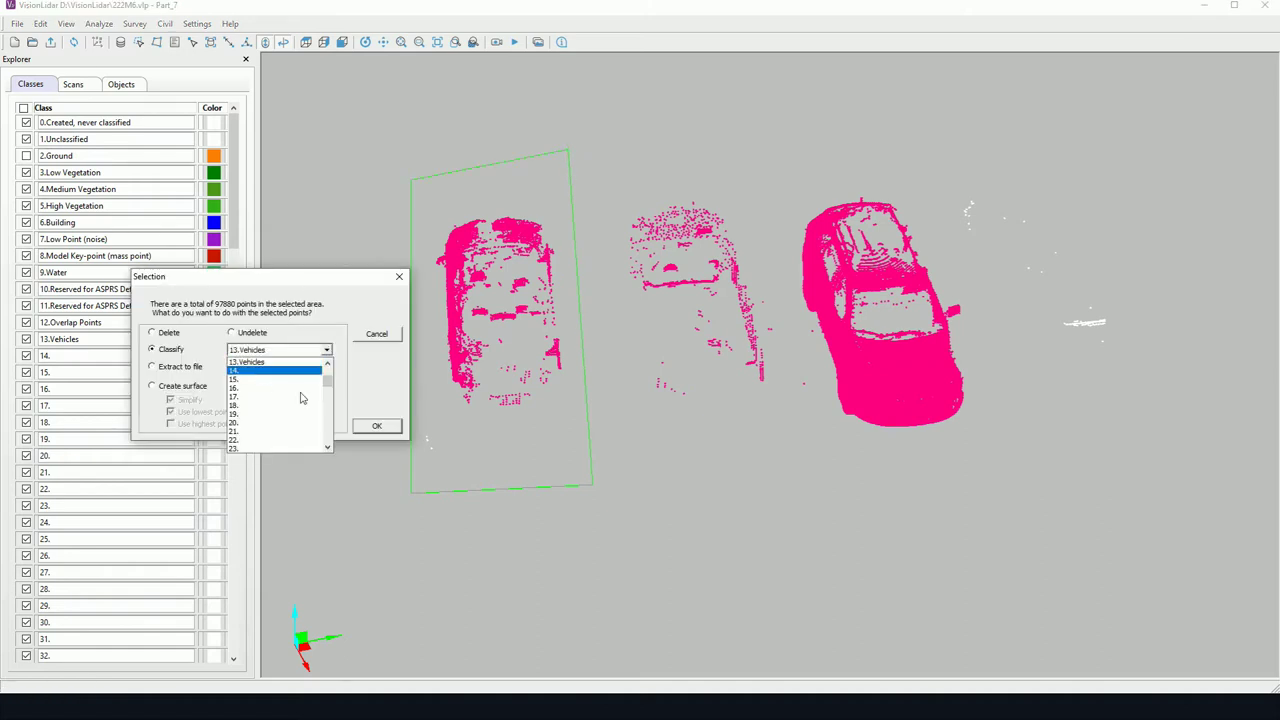
click(262, 376)
click(378, 425)
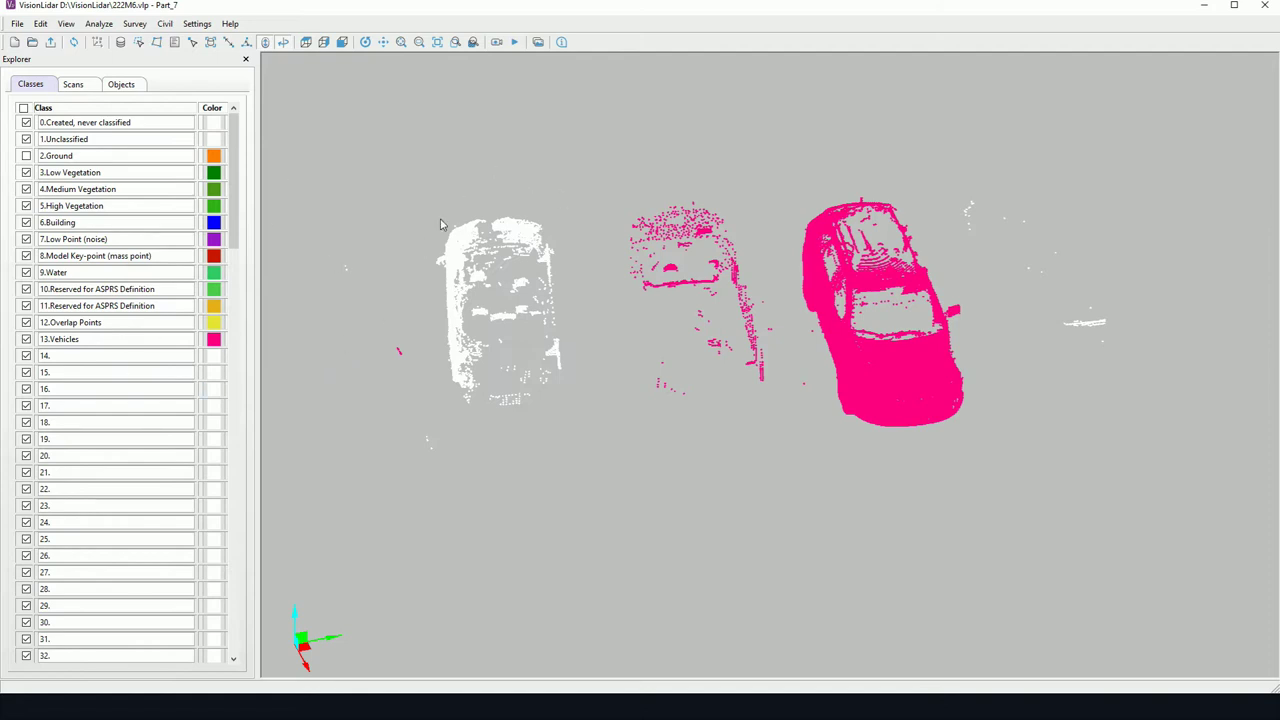
click(17, 24)
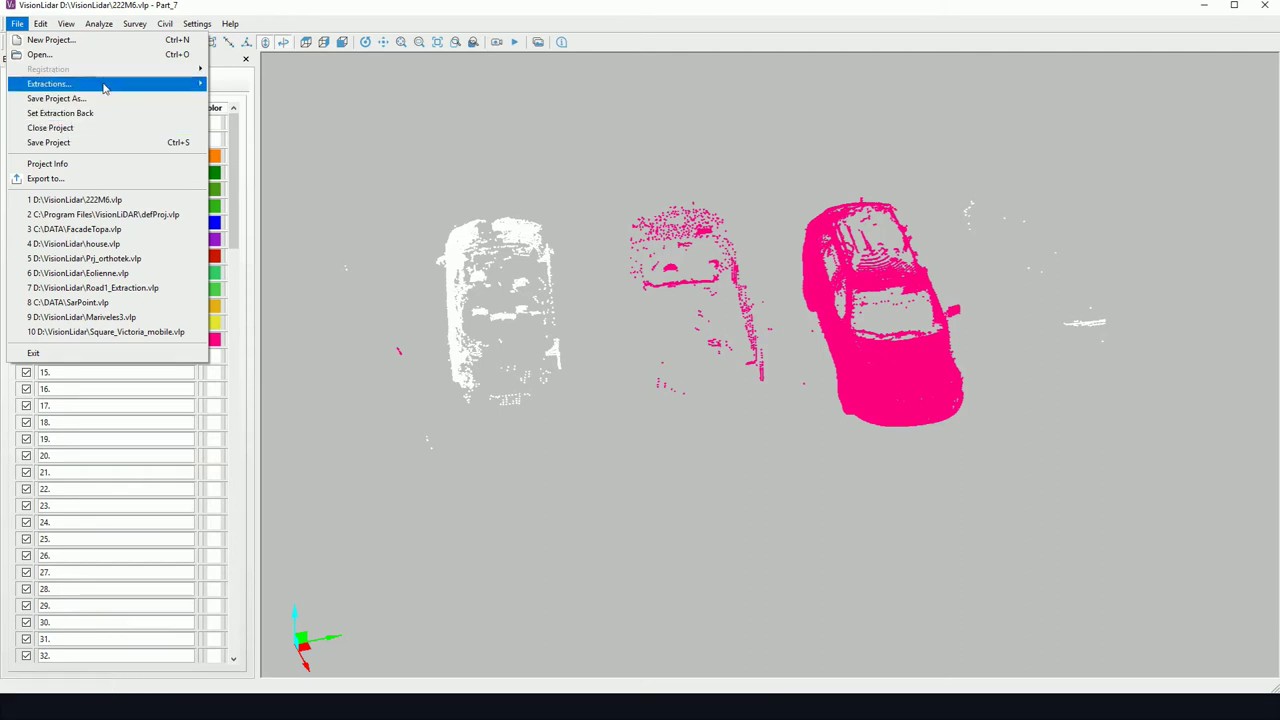
Load the Main extraction of 222M6.vlp from File > Extractions.
mouse_move(104, 90)
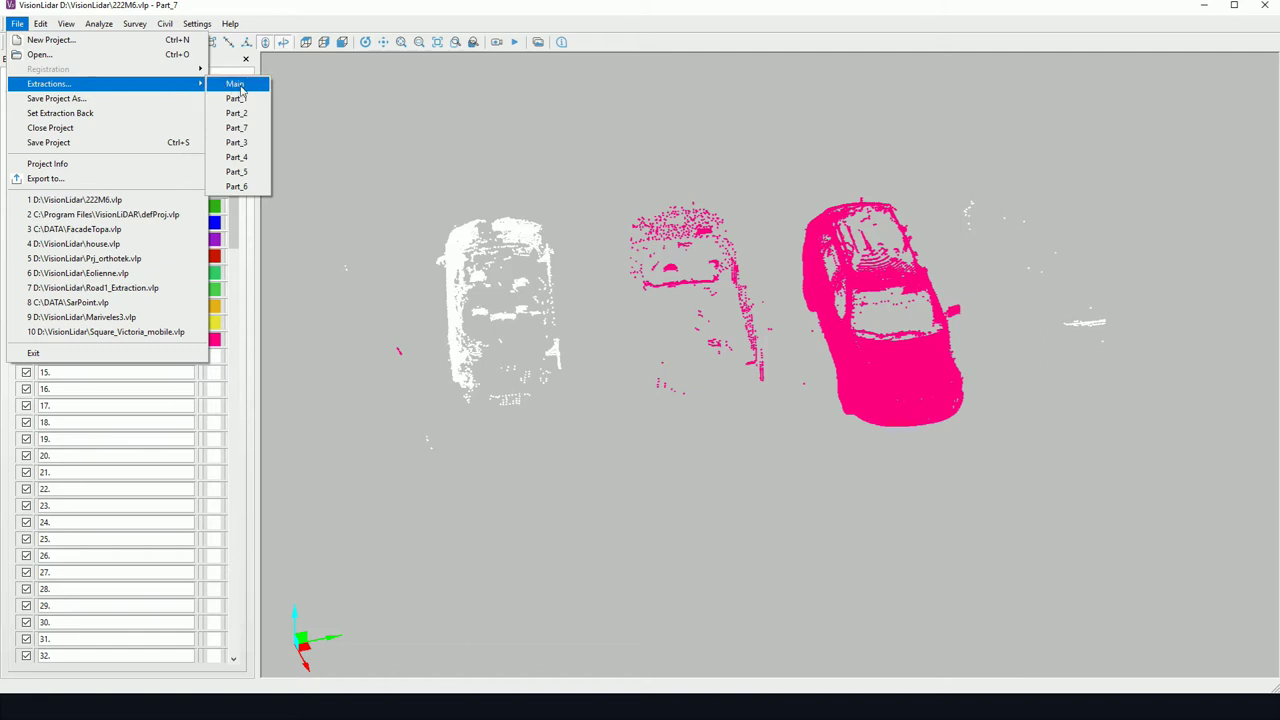
scroll(770, 365, up, 3)
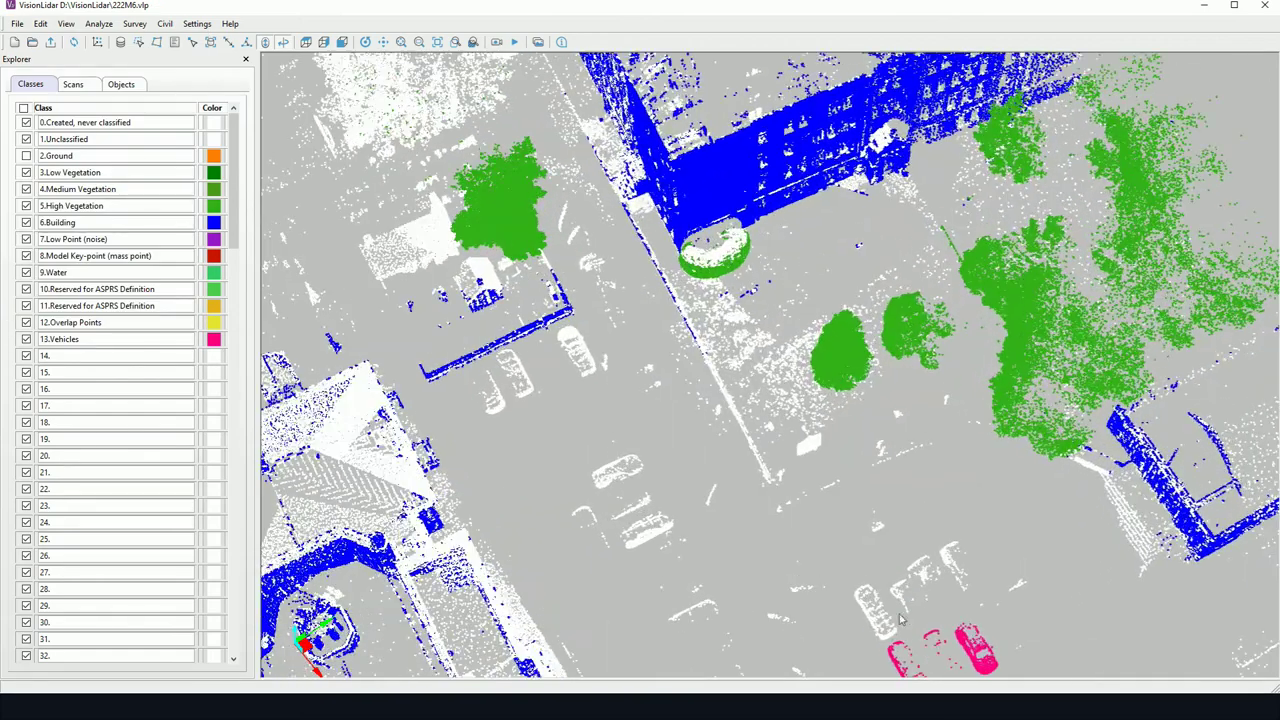
click(895, 627)
scroll(740, 477, up, 5)
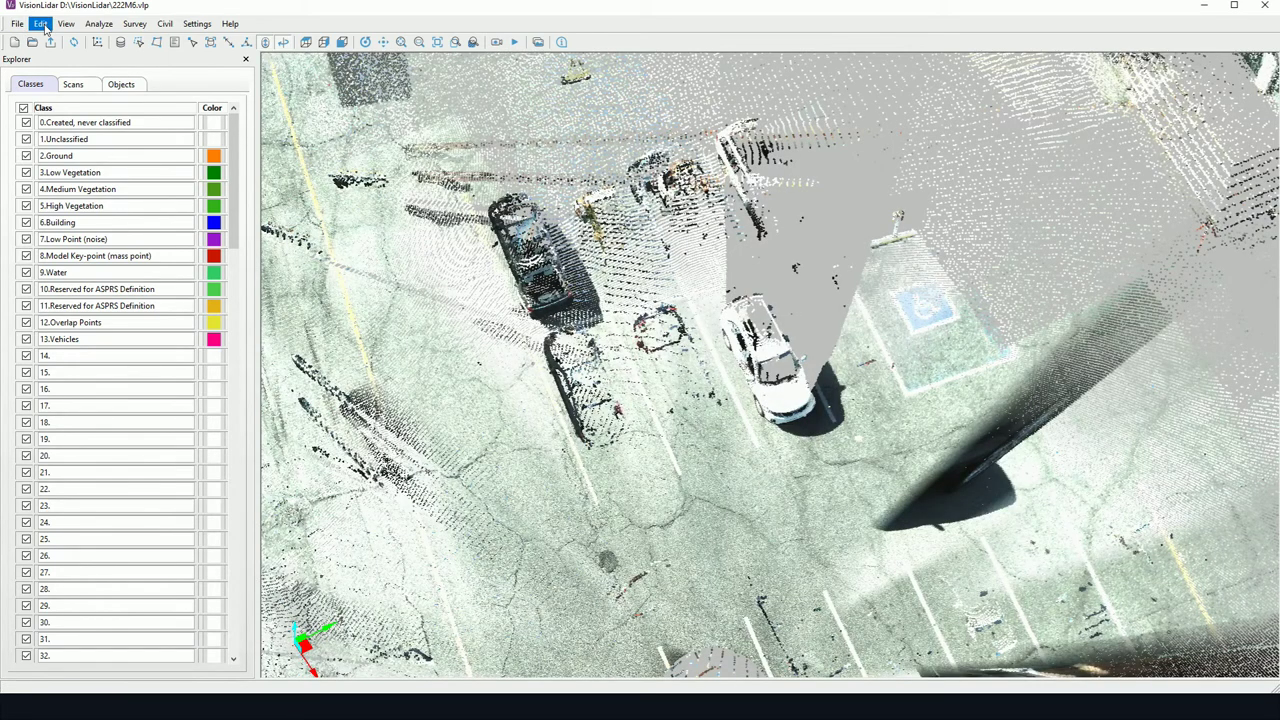
Draw an Edit > Fence around the central parked cars and enable Hide out.
click(42, 25)
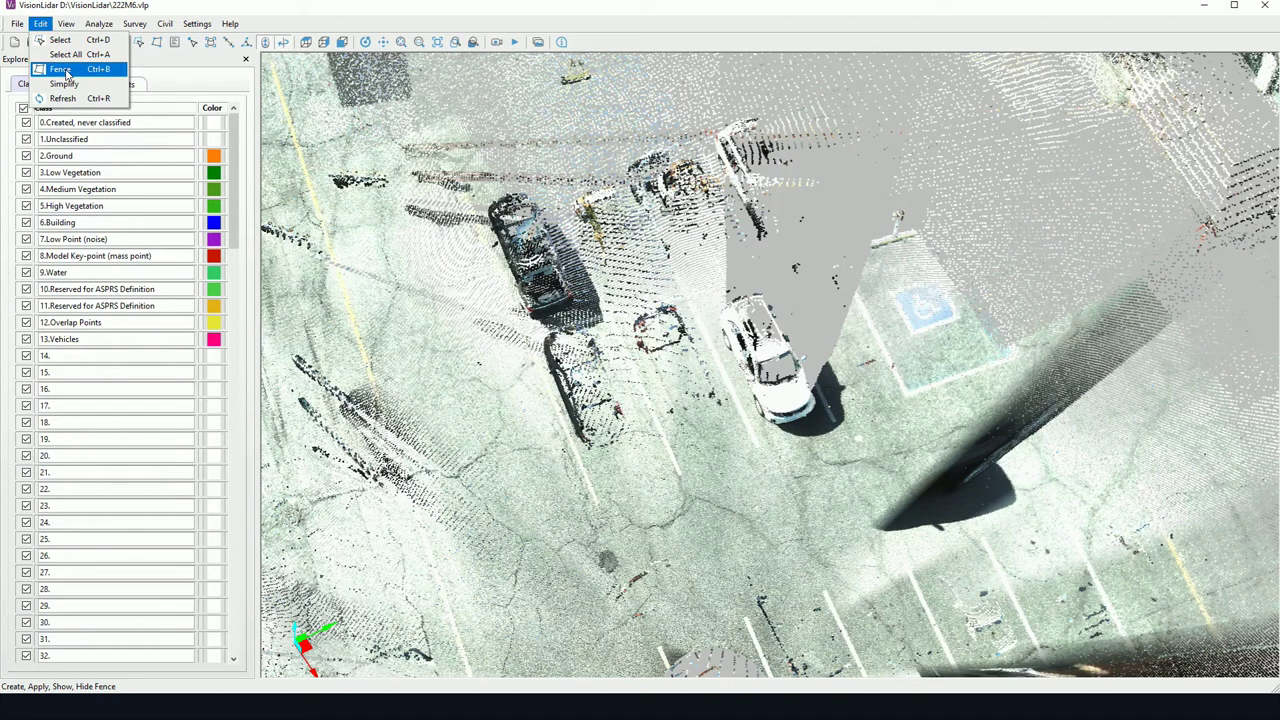
click(64, 70)
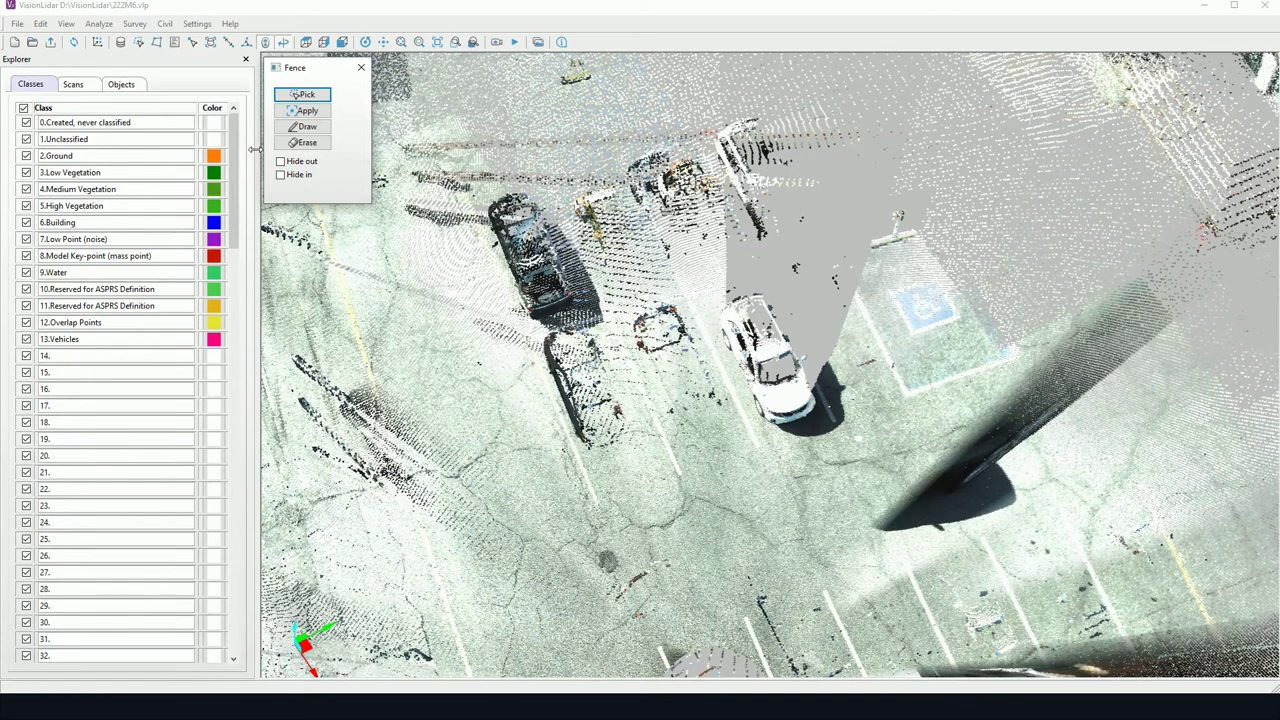
click(305, 95)
click(782, 82)
click(421, 195)
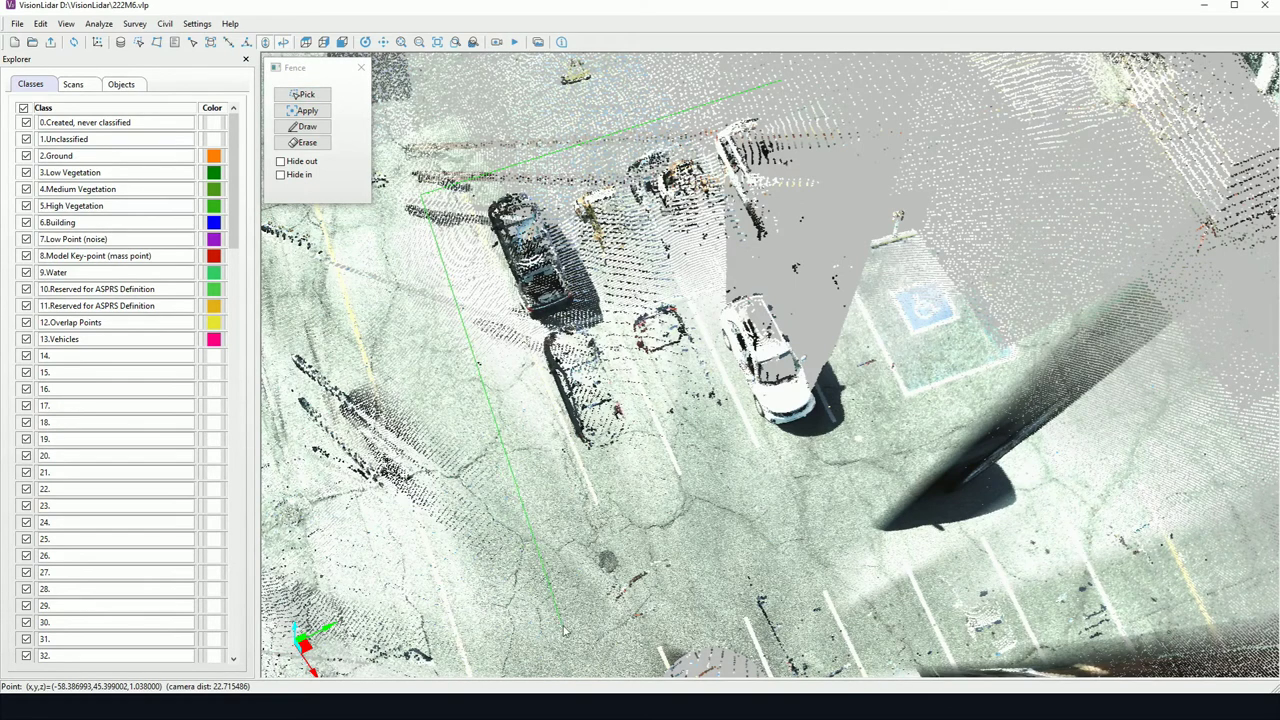
right_click(1020, 460)
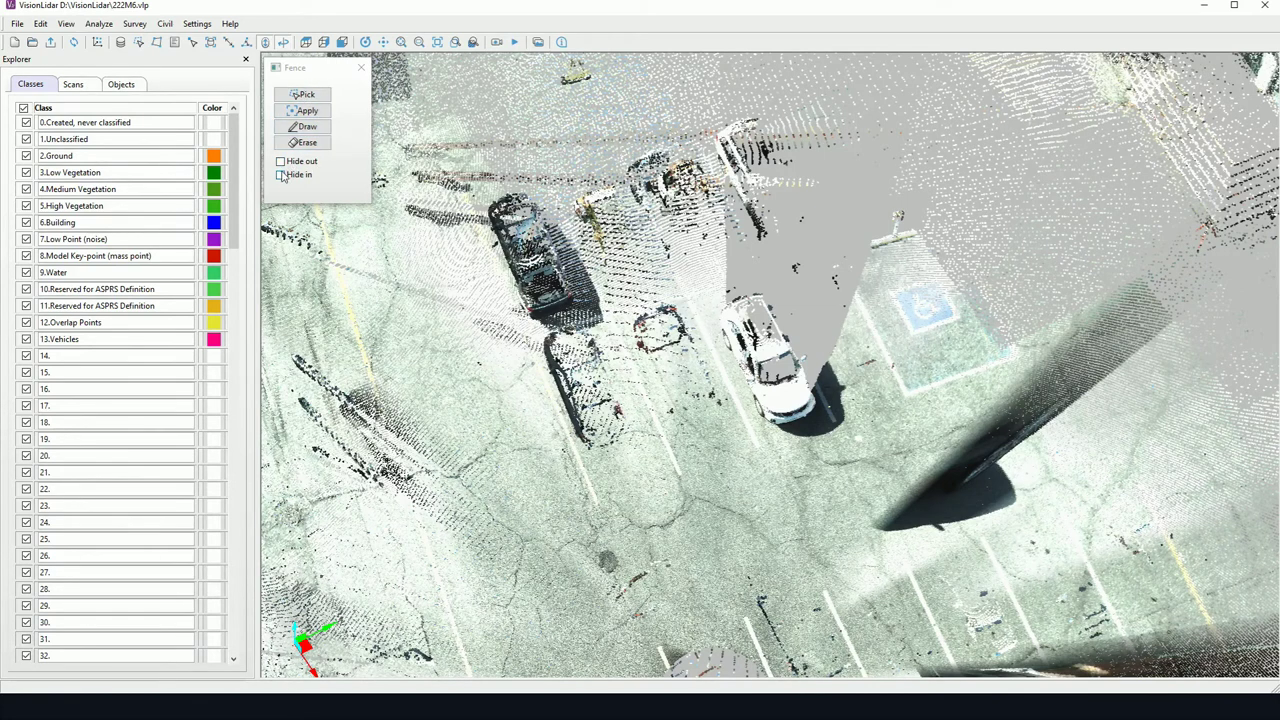
click(281, 161)
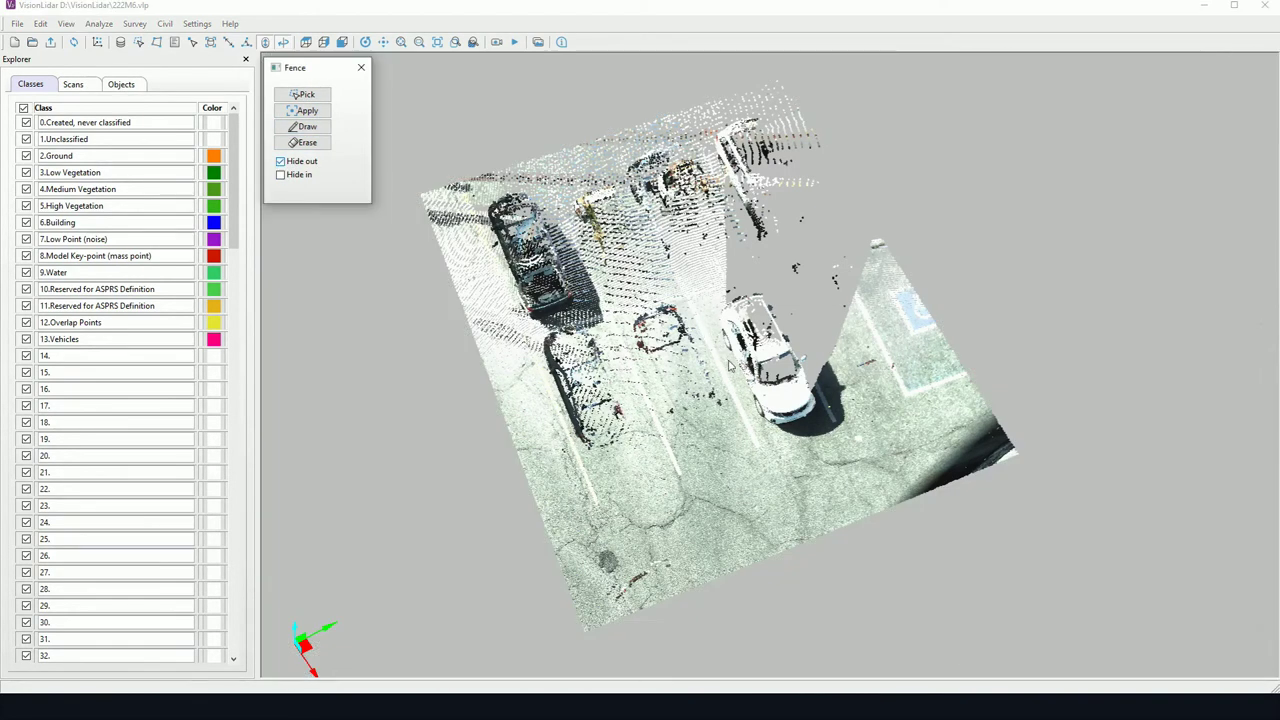